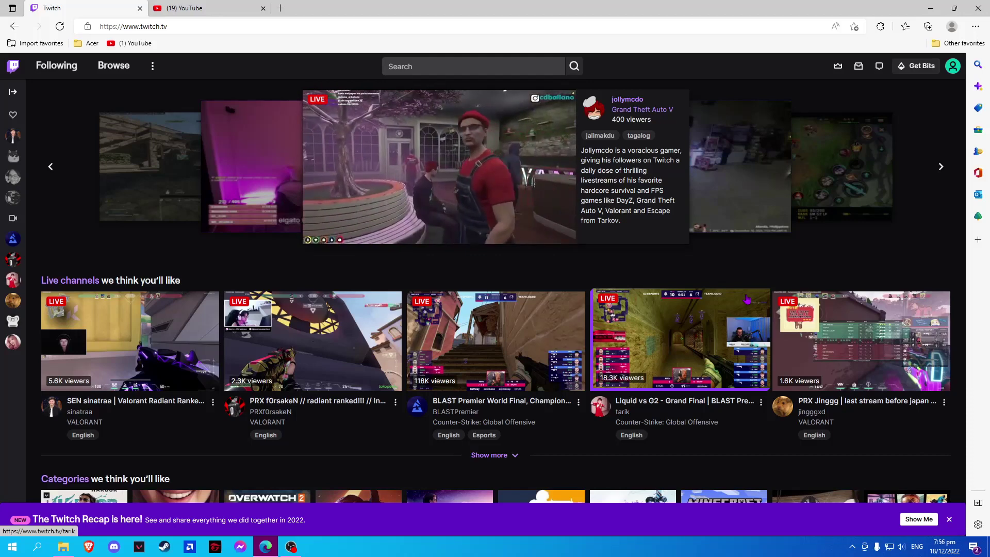
# Step: Open the Twitch account menu to reach the lostwing1 channel page and its address
pyautogui.click(953, 67)
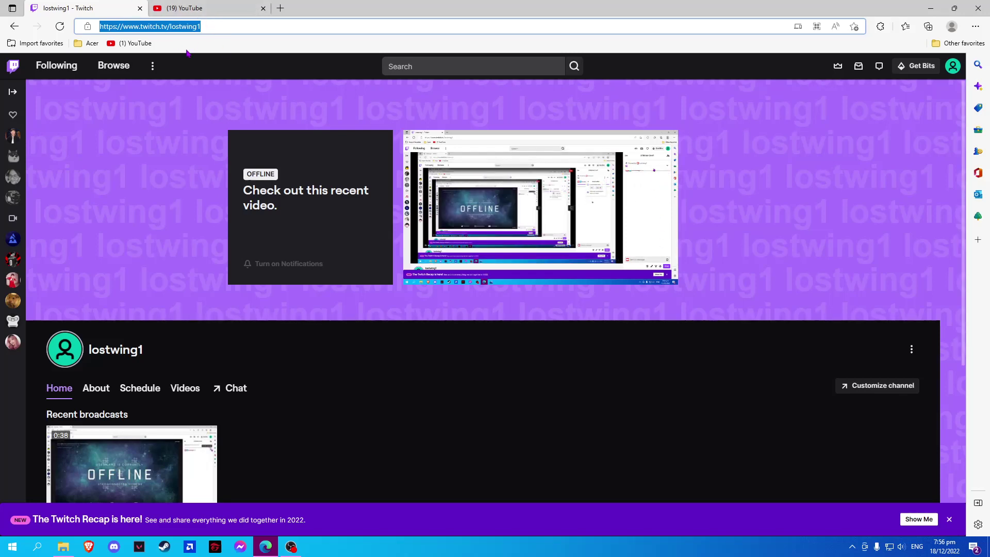
# Step: Go to your own YouTube channel page from the account menu
pyautogui.click(209, 7)
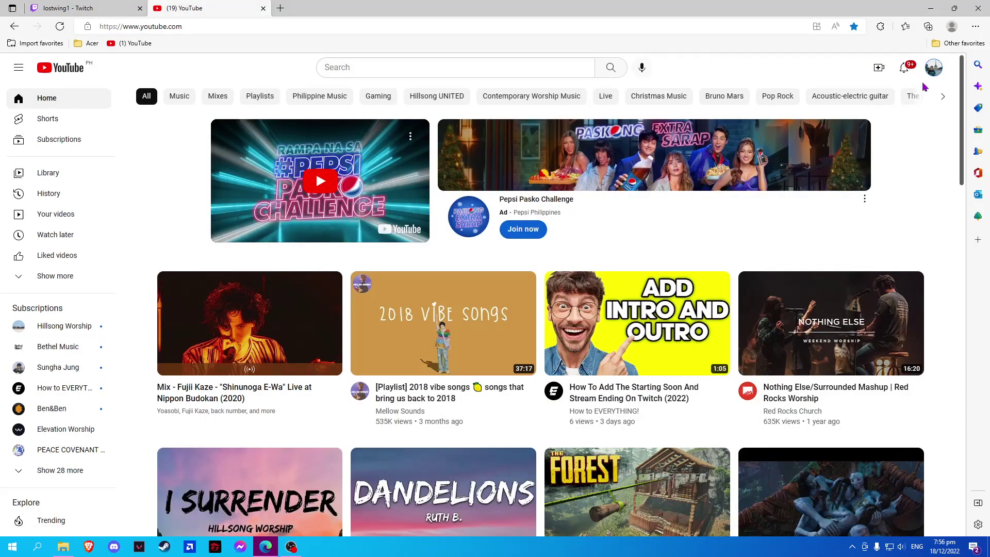
pyautogui.click(934, 68)
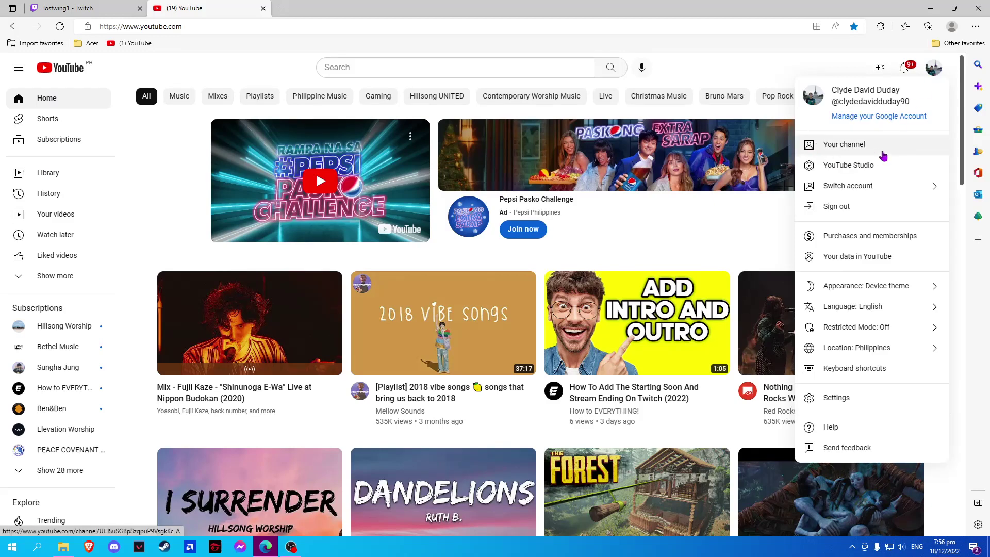
pyautogui.click(881, 151)
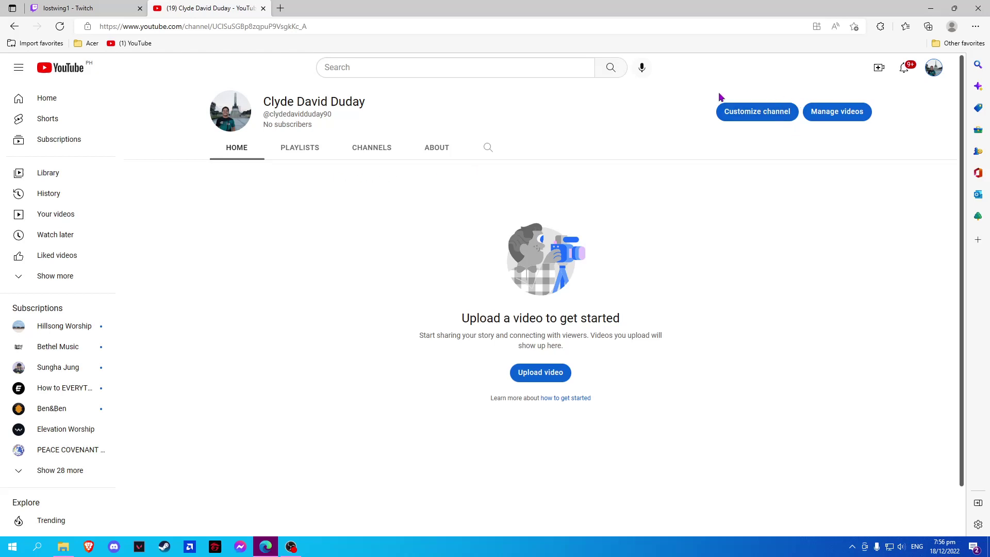
# Step: Open Customize channel and its Basic info section in Studio
pyautogui.click(757, 113)
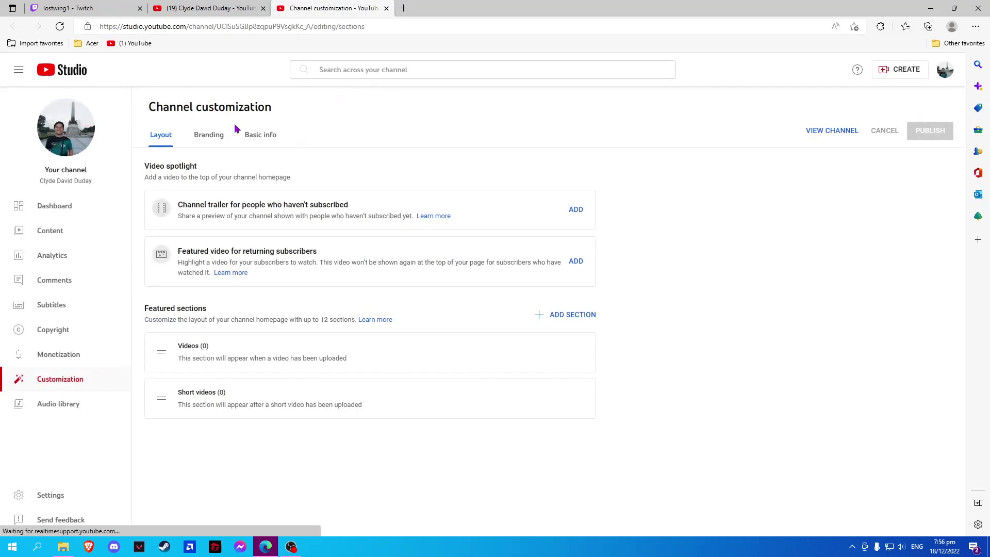
pyautogui.click(261, 136)
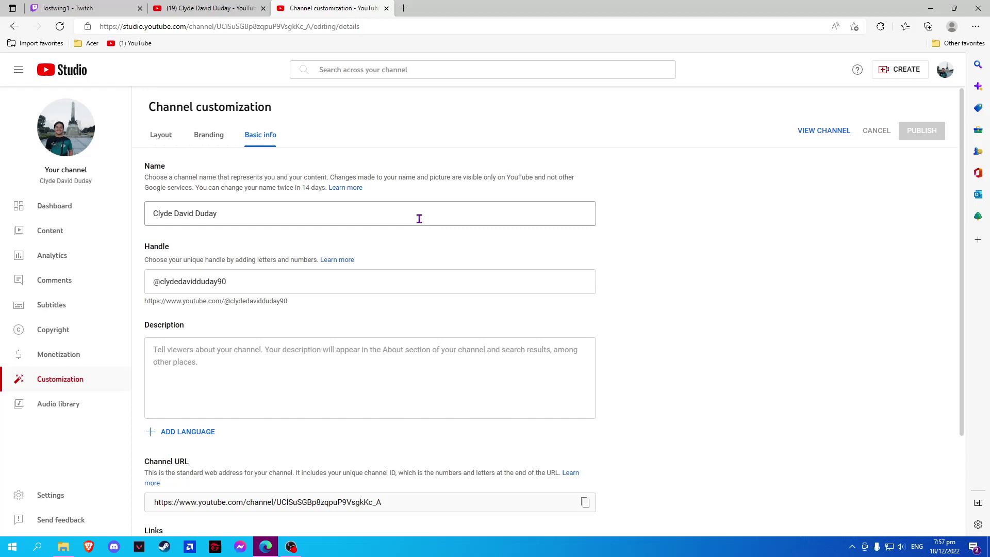
pyautogui.scroll(-2, 509, 251)
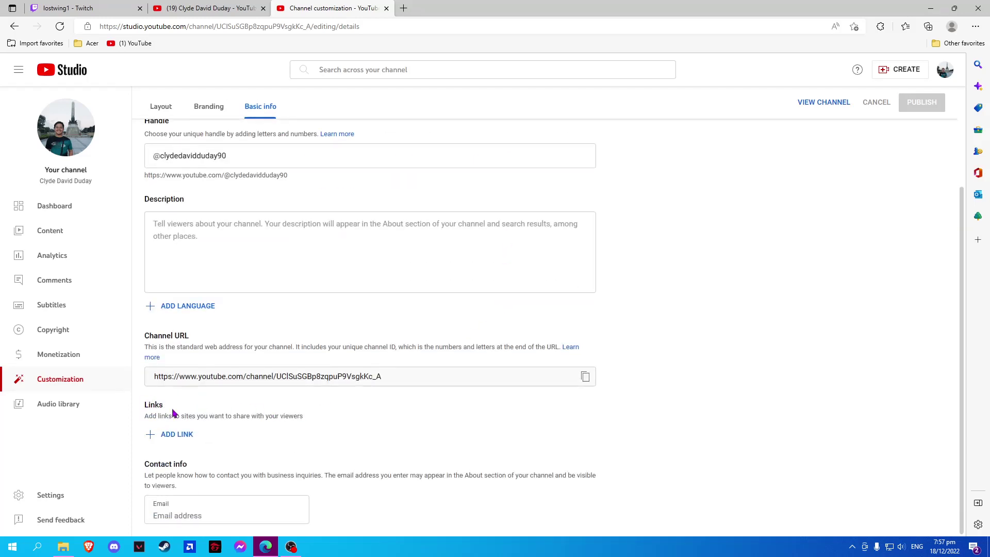
# Step: Add a link titled 'Twitch' with the pasted lostwing1 Twitch channel URL
pyautogui.click(166, 435)
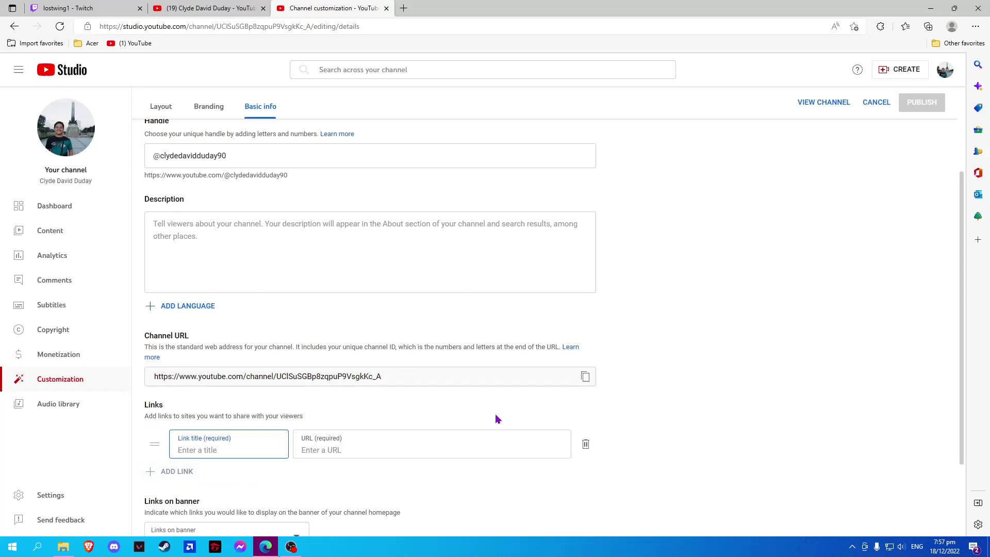
pyautogui.write('Twitch')
pyautogui.click(355, 447)
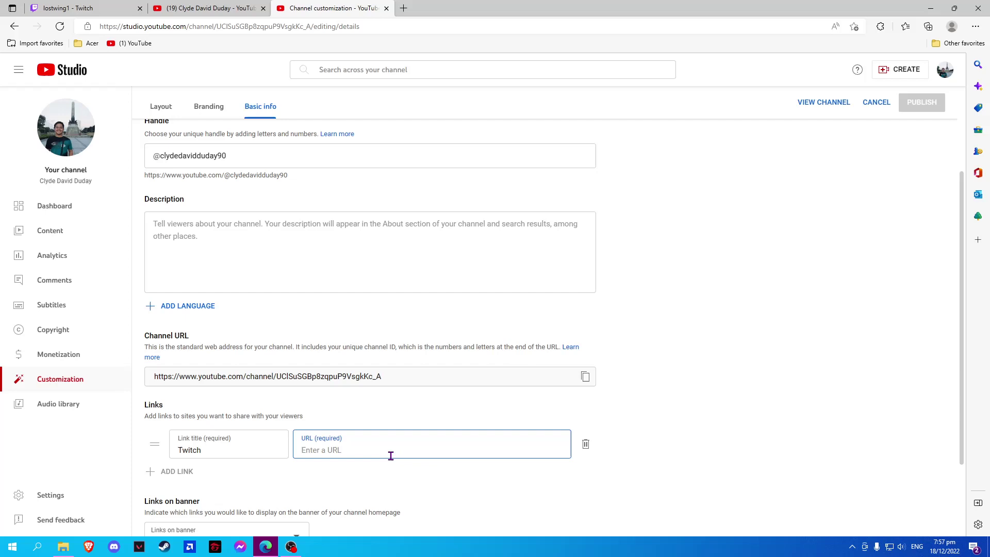
pyautogui.write('https://www.twitch.tv/lostwing1')
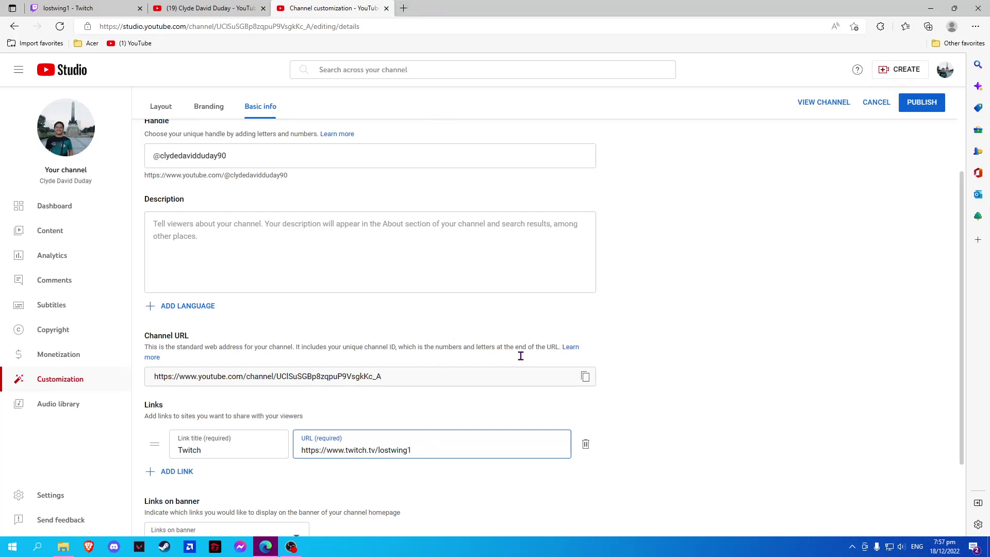
pyautogui.scroll(-1, 588, 481)
pyautogui.scroll(-1, 588, 480)
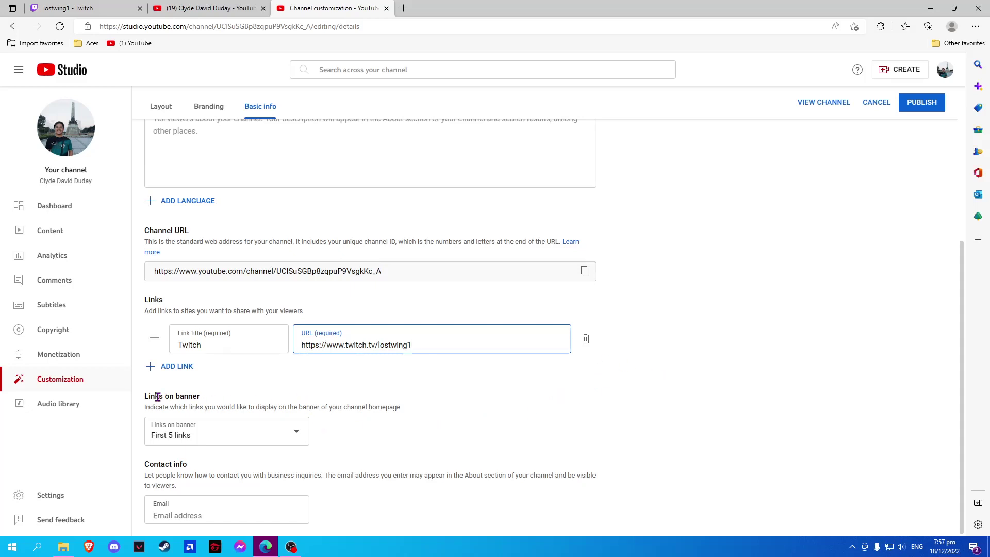
# Step: Set banner links to 'First 2 links' and publish the channel changes
pyautogui.click(239, 433)
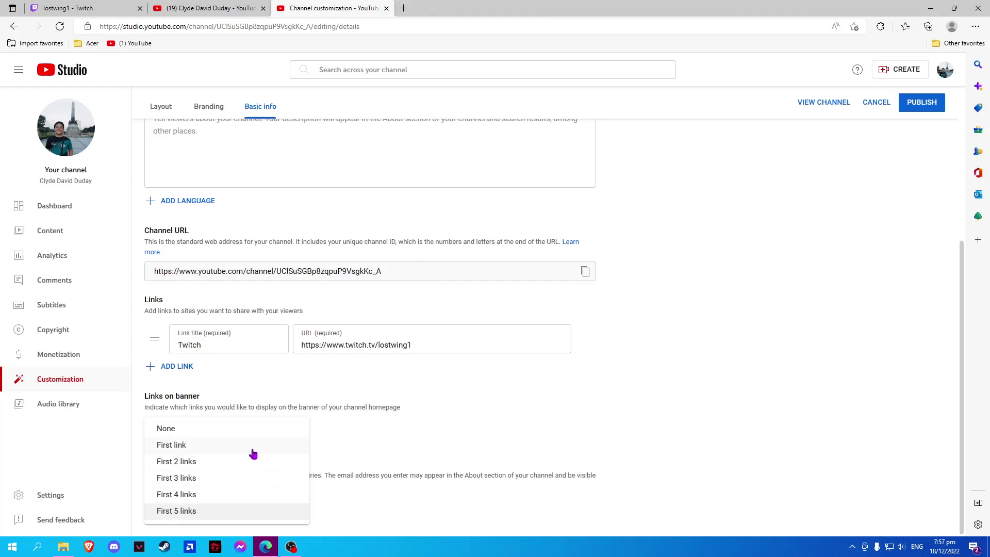
pyautogui.click(230, 463)
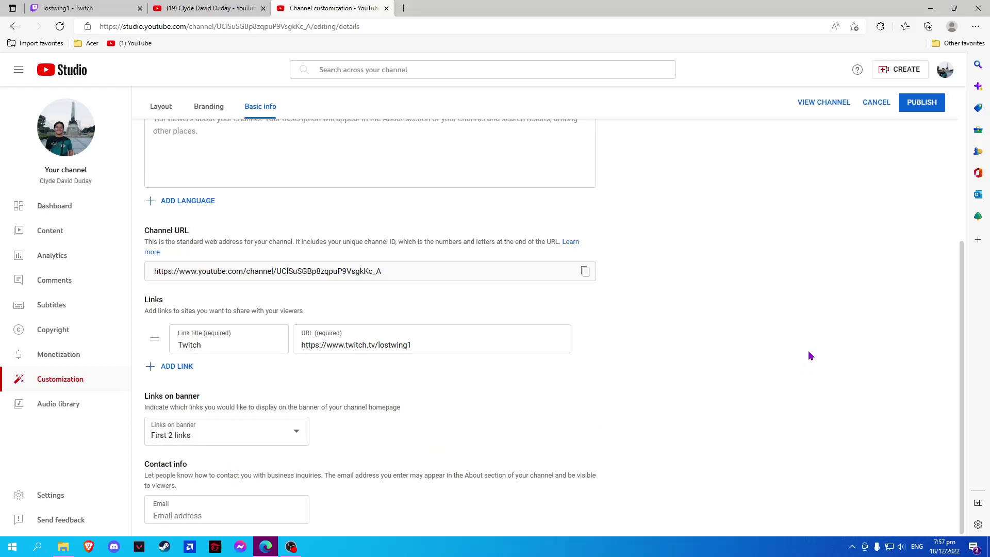
pyautogui.scroll(3, 808, 355)
pyautogui.scroll(-1, 804, 382)
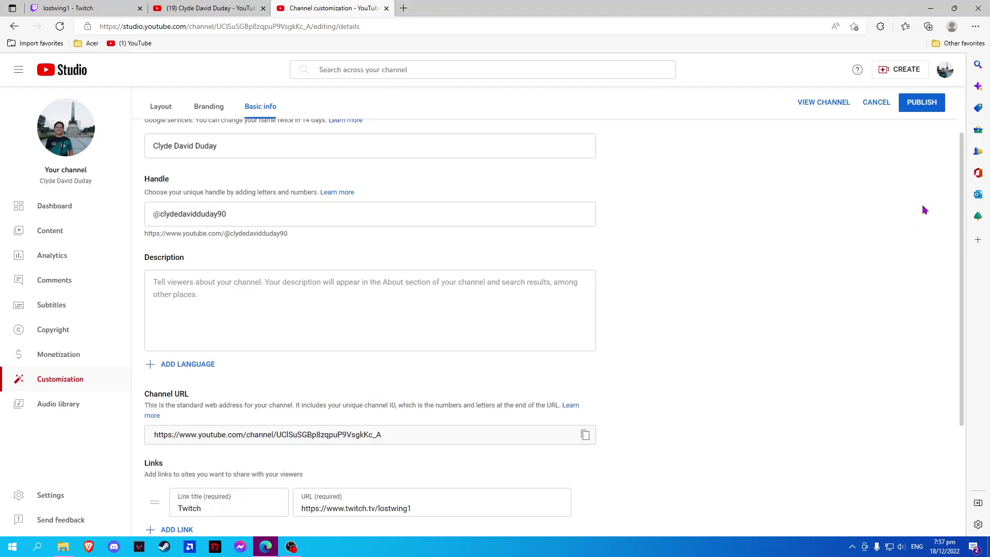
pyautogui.click(910, 108)
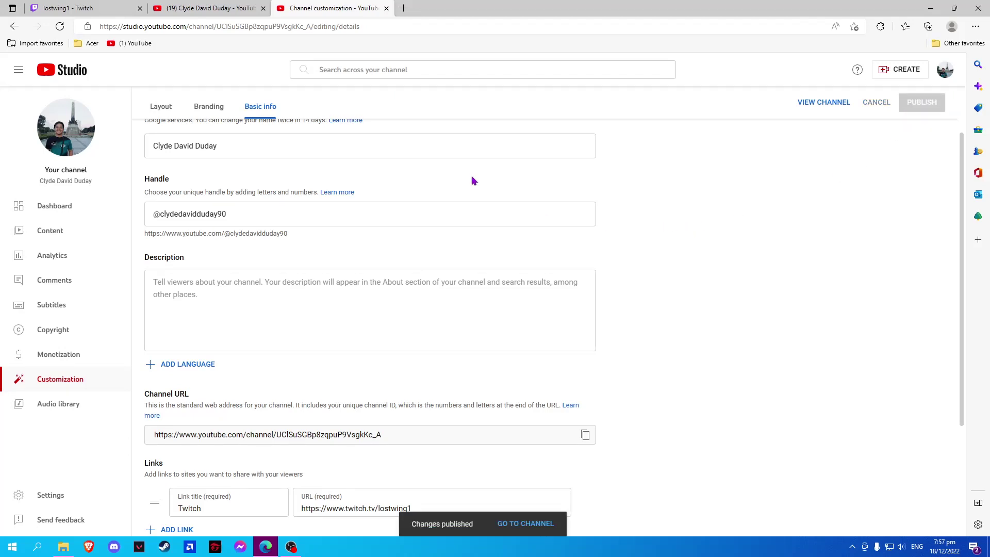
# Step: Reload the YouTube channel page and view its About tab with the Twitch link
pyautogui.click(231, 7)
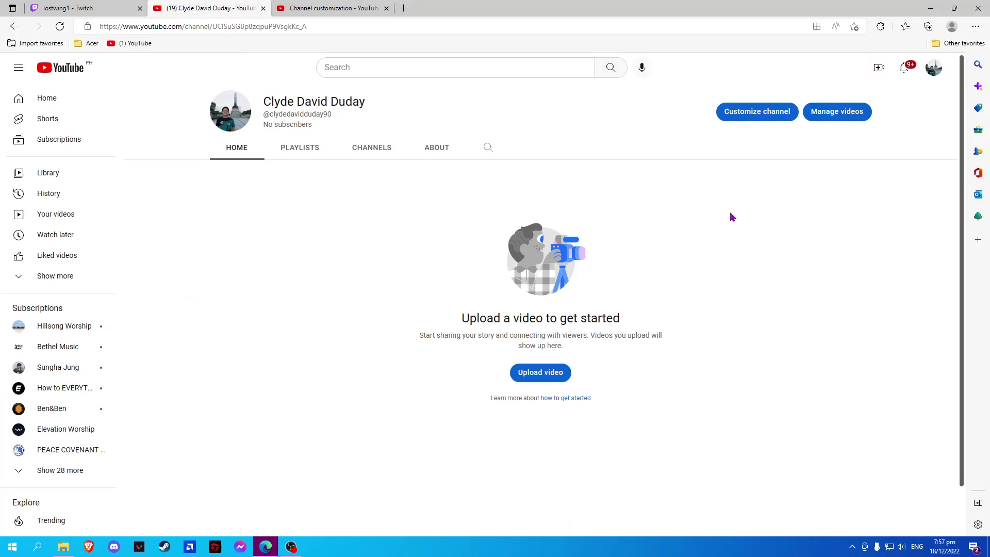
pyautogui.rightClick(765, 212)
pyautogui.click(790, 252)
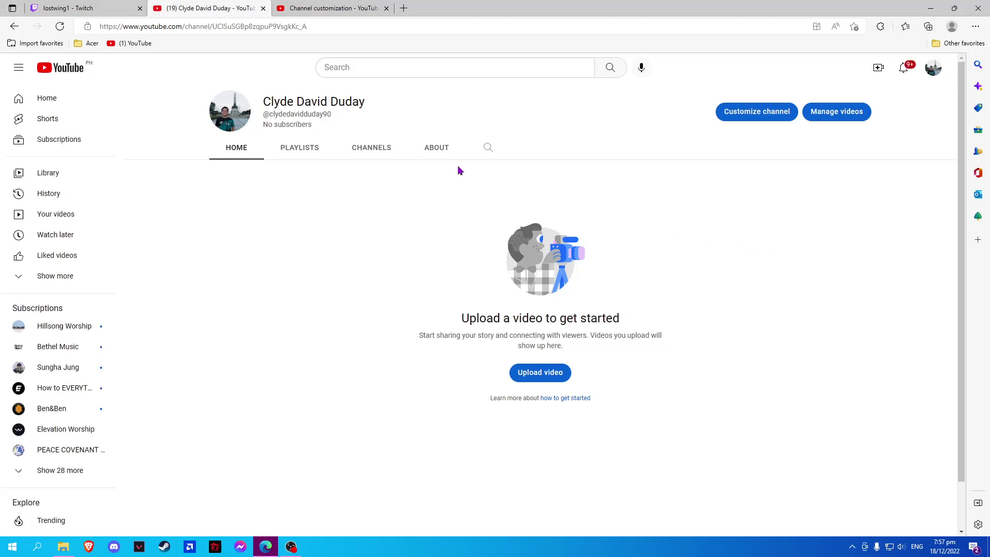
pyautogui.click(447, 152)
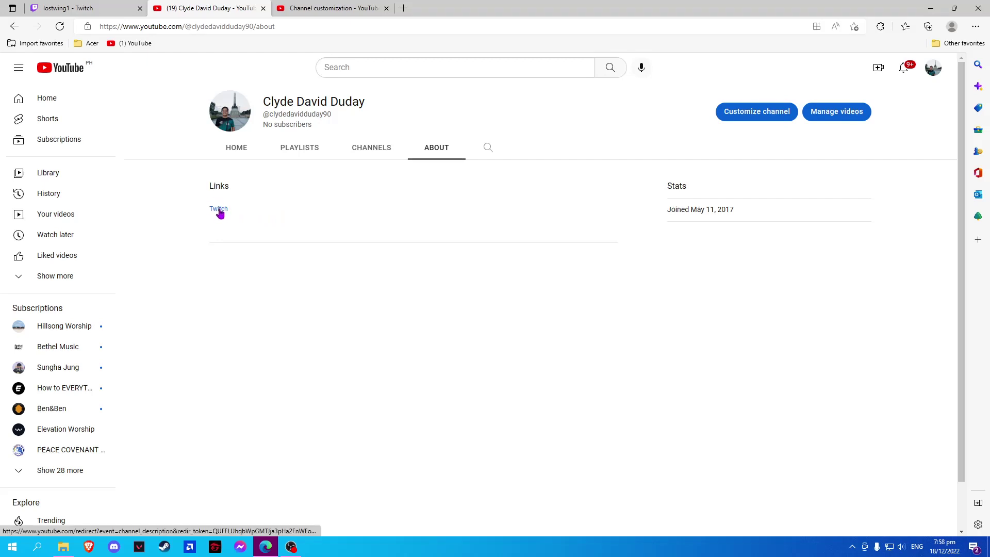
# Step: Follow the About page's Twitch link to open lostwing1 in a new tab
pyautogui.click(219, 210)
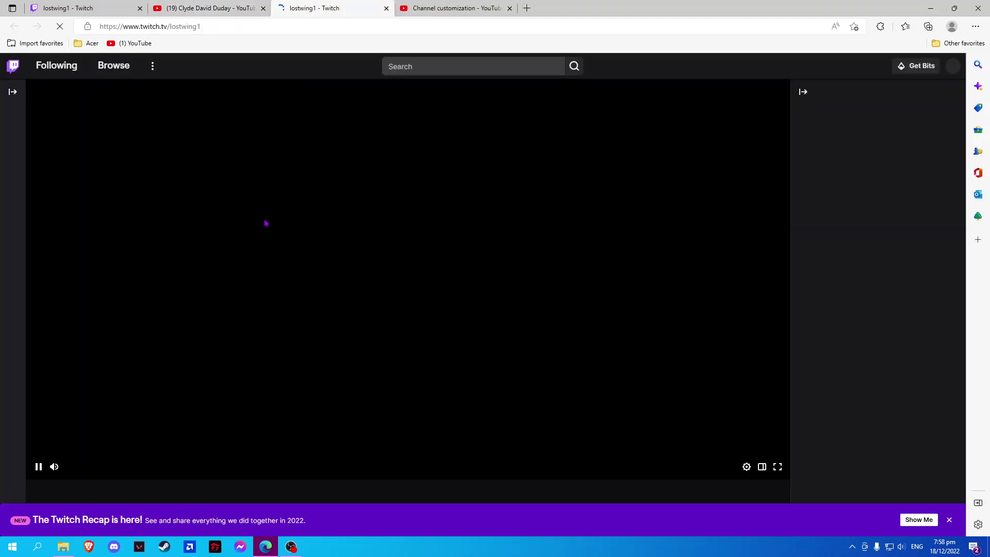